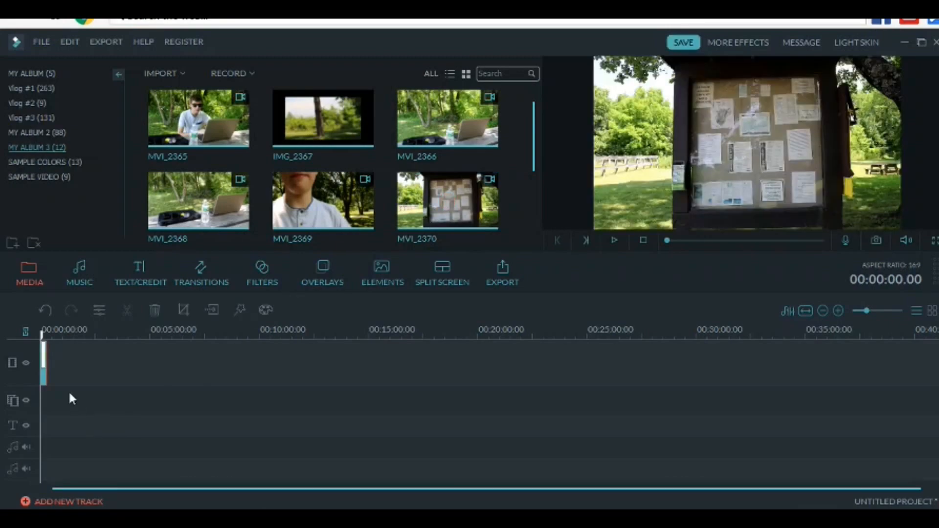
Delete the existing clip from the timeline and preview MVI_2371 from the media library.
{"action": "key", "text": "Delete"}
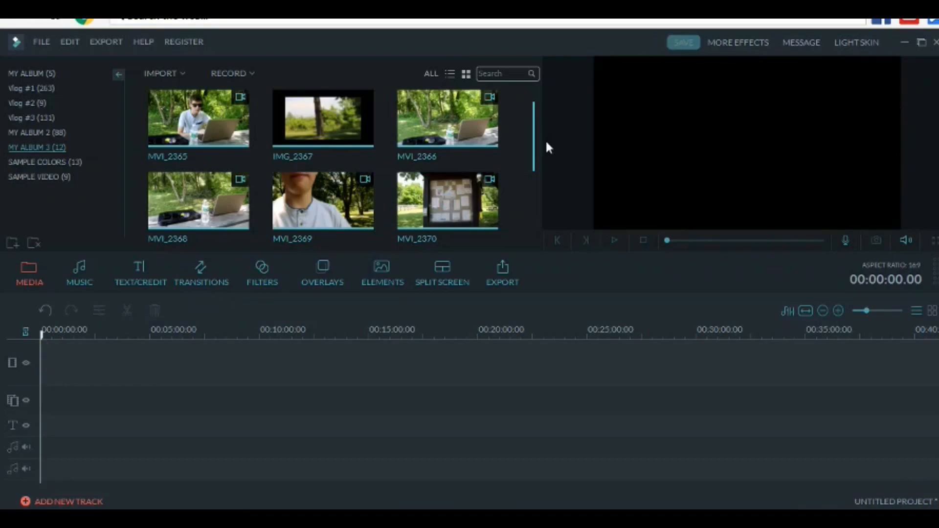
{"action": "scroll", "coordinate": [536, 166], "scroll_direction": "down", "scroll_amount": 3}
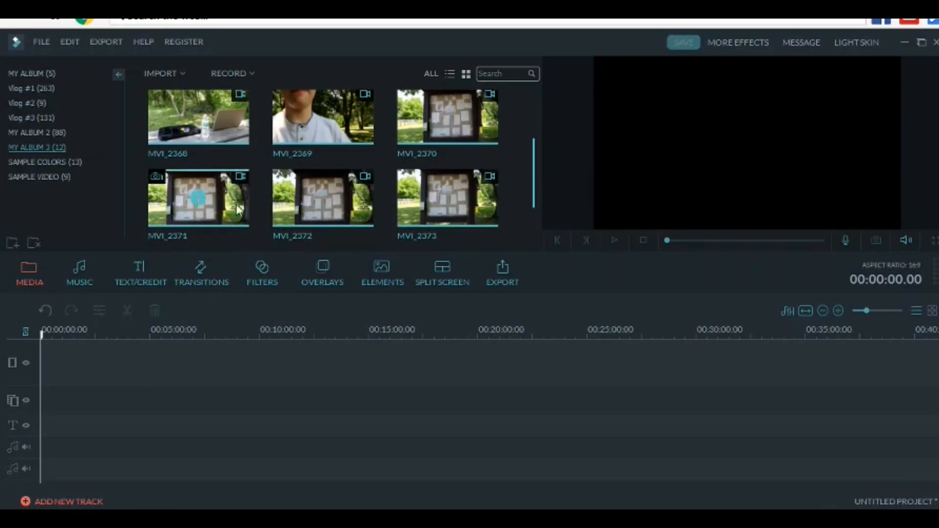
{"action": "left_click", "coordinate": [614, 240]}
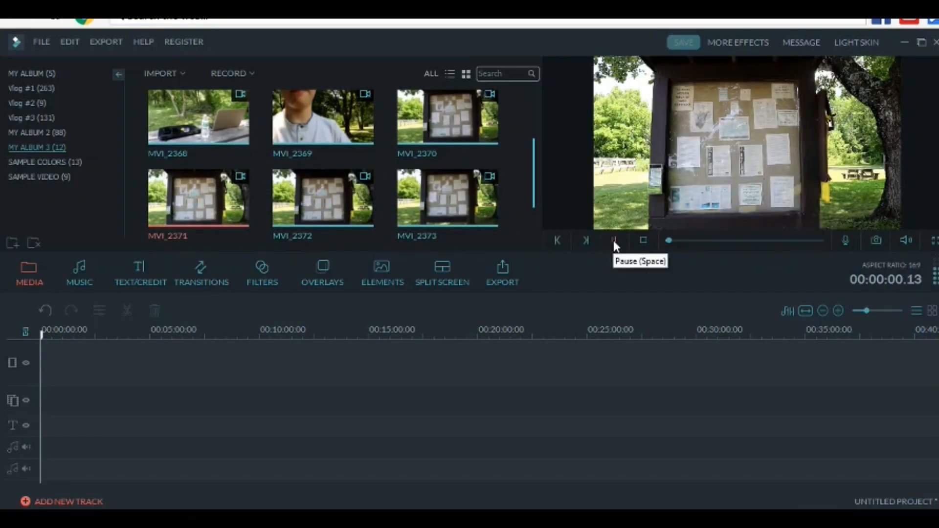
{"action": "left_click_drag", "start_coordinate": [678, 239], "coordinate": [811, 240]}
{"action": "left_click", "coordinate": [616, 239]}
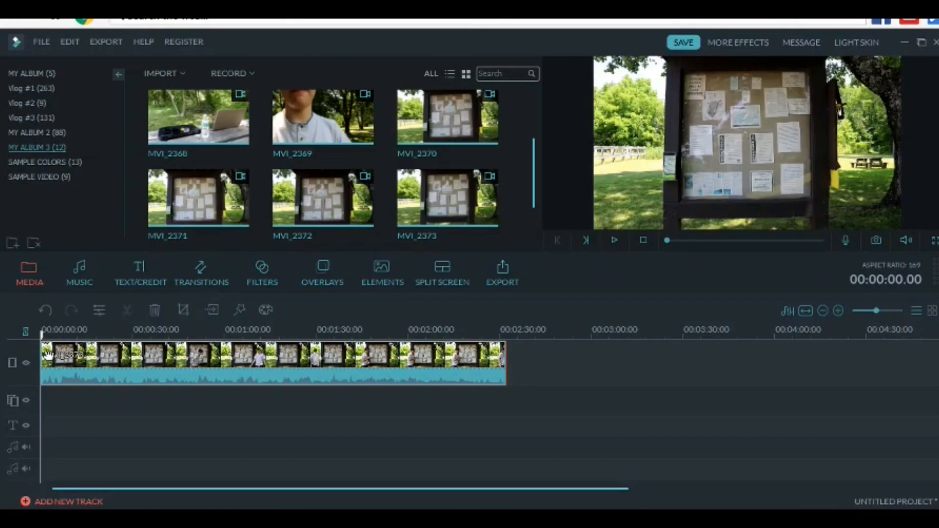
Shorten the bulletin-board clip on the video track to about one minute and remove its opening up to 00:00:02.19.
{"action": "left_click_drag", "start_coordinate": [48, 354], "coordinate": [319, 367]}
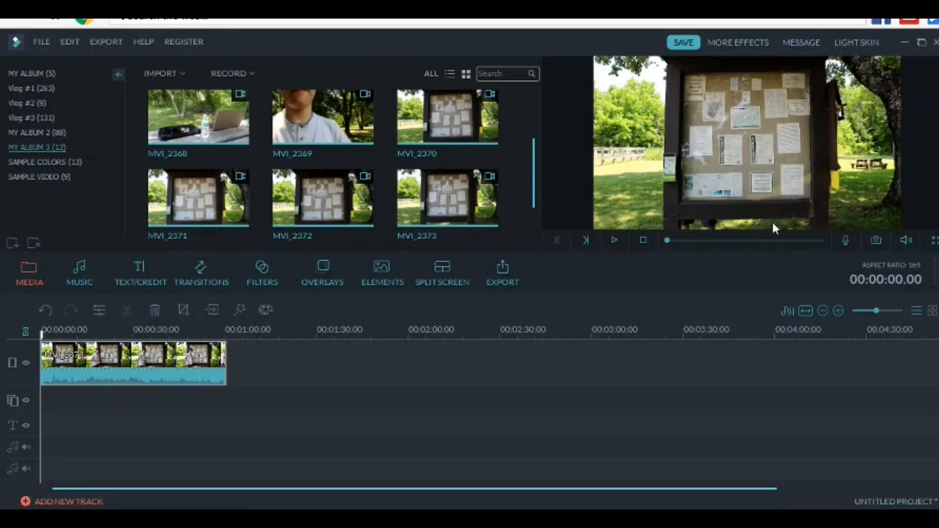
{"action": "left_click", "coordinate": [614, 240]}
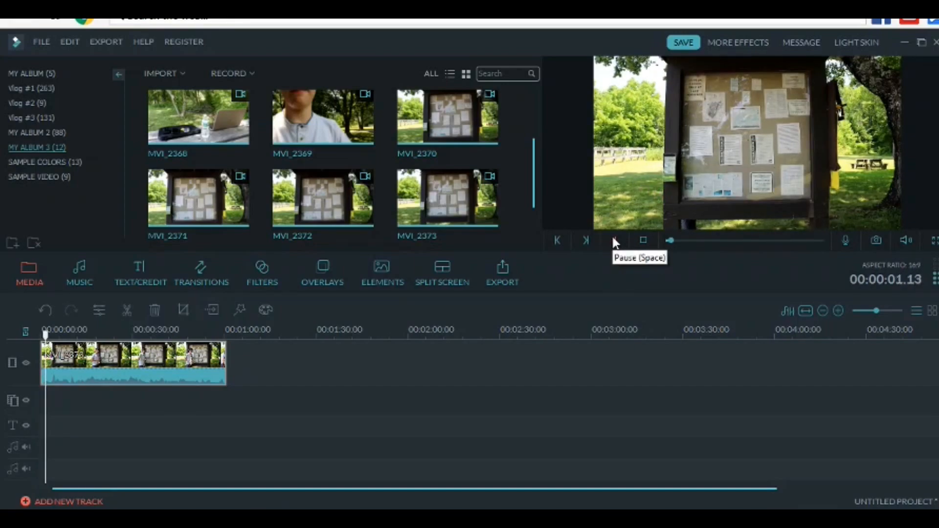
{"action": "left_click", "coordinate": [614, 241]}
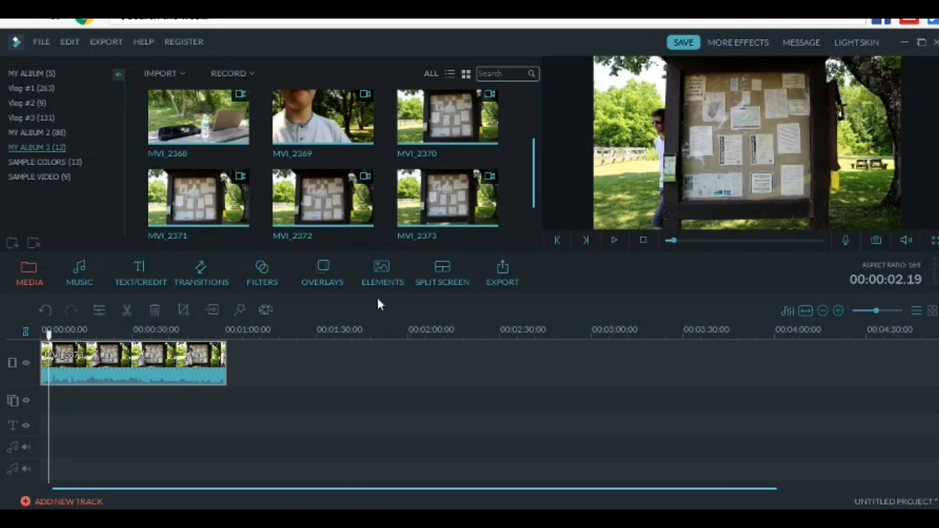
{"action": "left_click", "coordinate": [128, 311]}
{"action": "left_click", "coordinate": [49, 369]}
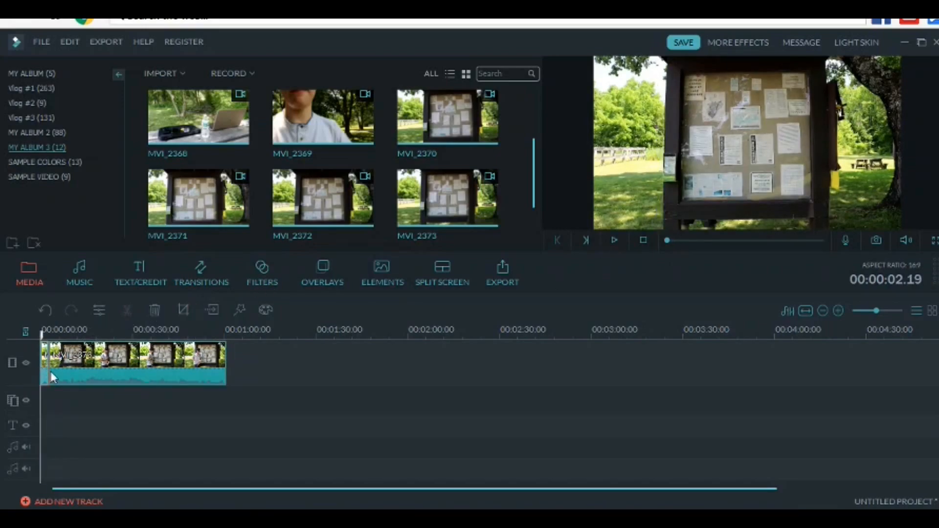
{"action": "key", "text": "Delete"}
Split the bulletin-board clip on the video track at 00:00:06.15, where the person stands facing the board.
{"action": "left_click", "coordinate": [612, 242]}
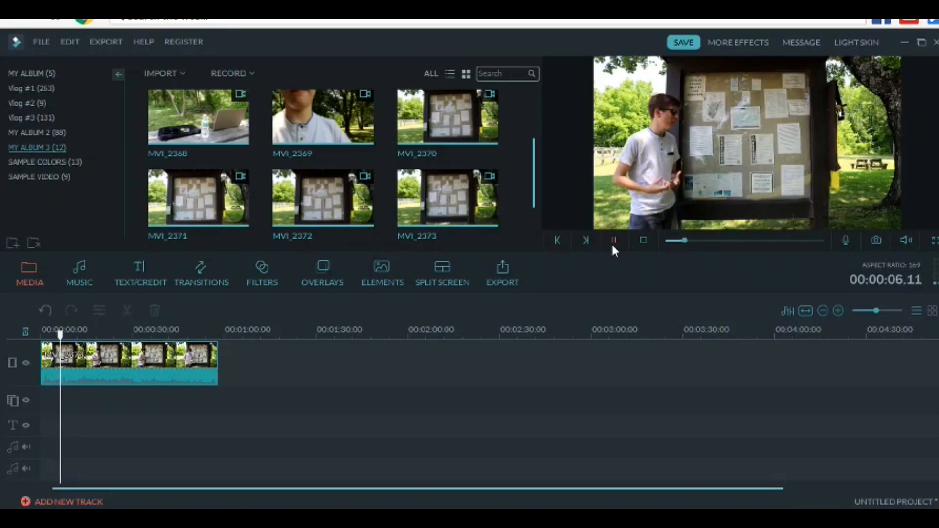
{"action": "left_click", "coordinate": [613, 246]}
{"action": "left_click", "coordinate": [139, 365]}
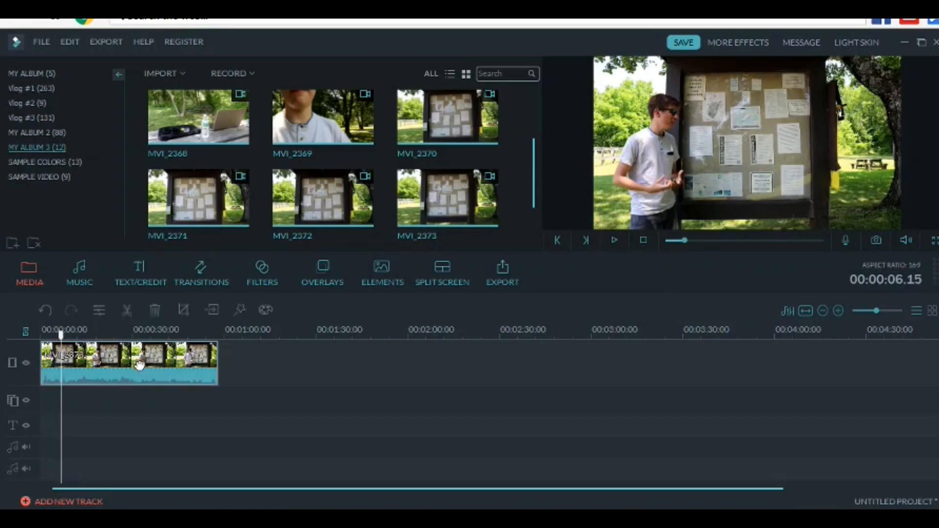
{"action": "left_click", "coordinate": [126, 310]}
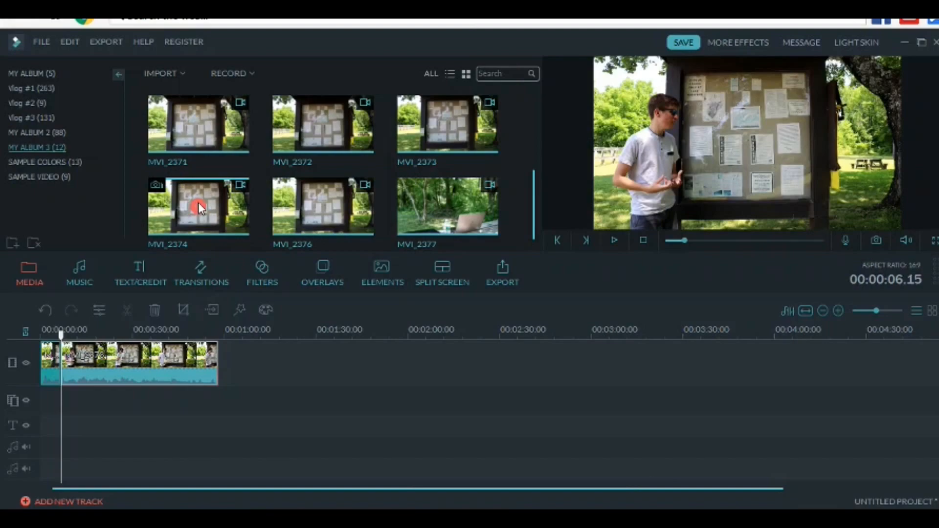
Place MVI_2374 on the picture-in-picture track, starting at the split at 00:00:06.15.
{"action": "left_click_drag", "start_coordinate": [199, 208], "coordinate": [249, 349]}
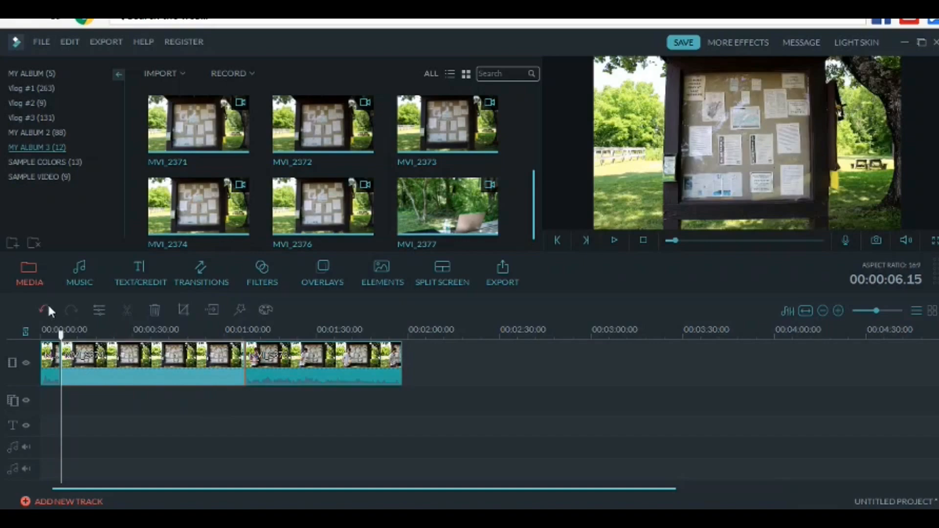
{"action": "left_click", "coordinate": [46, 309]}
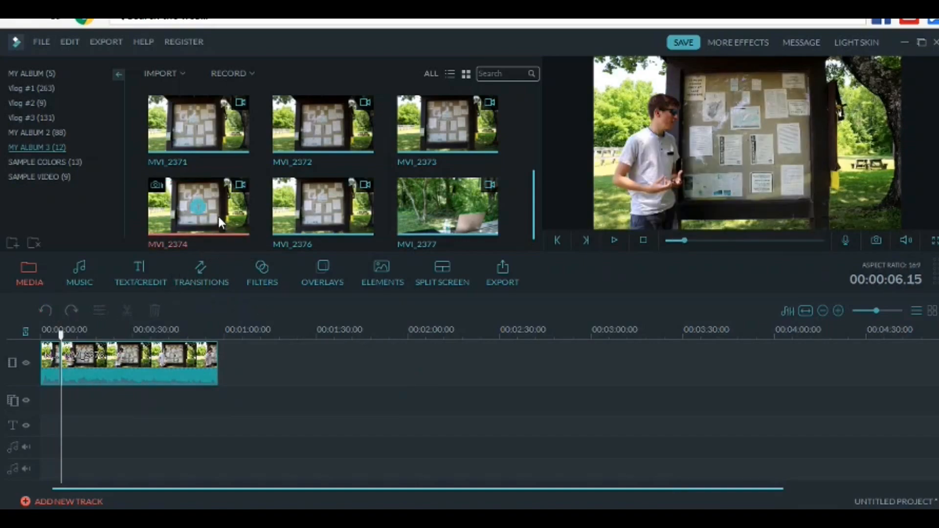
{"action": "left_click_drag", "start_coordinate": [228, 272], "coordinate": [68, 411]}
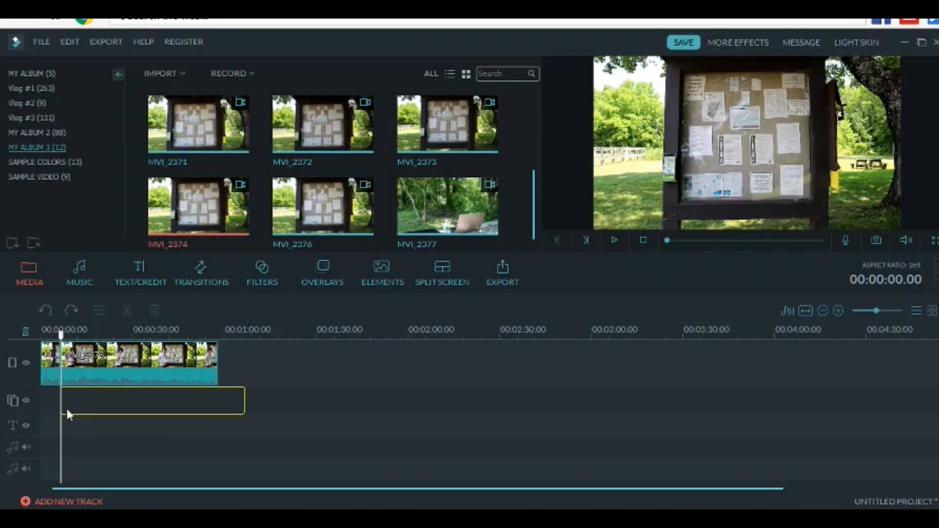
{"action": "left_click_drag", "start_coordinate": [67, 409], "coordinate": [67, 409]}
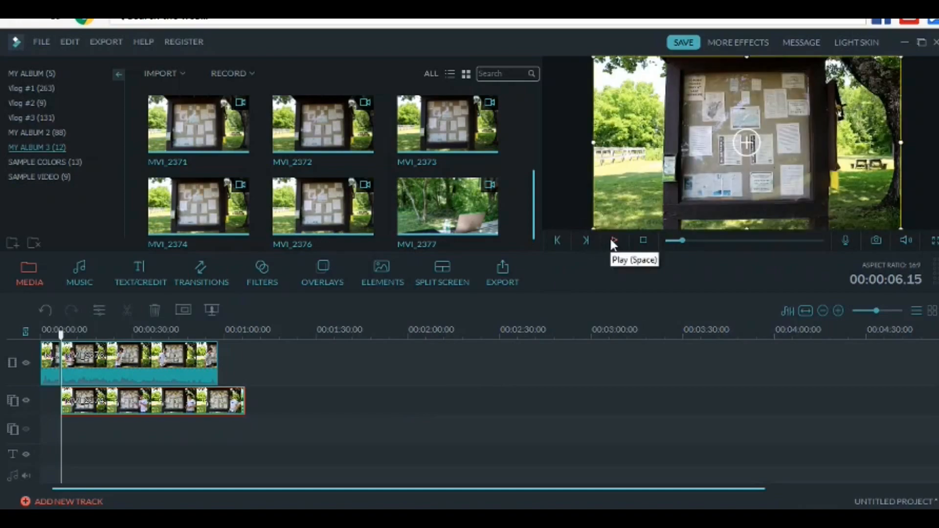
Trim the start of the overlay clip to 00:00:16.11 and move the clip back to begin at 00:00:06.15.
{"action": "left_click", "coordinate": [612, 243]}
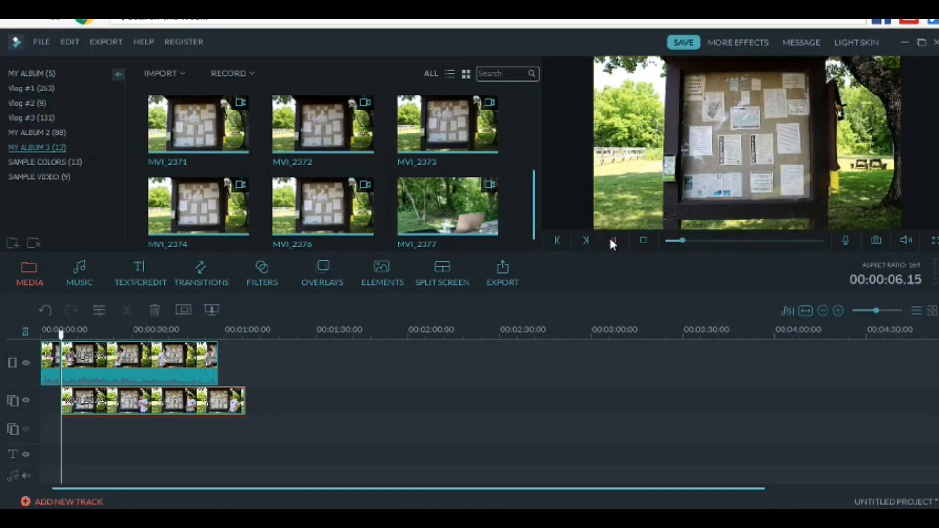
{"action": "left_click", "coordinate": [89, 406]}
{"action": "left_click_drag", "start_coordinate": [88, 405], "coordinate": [92, 405]}
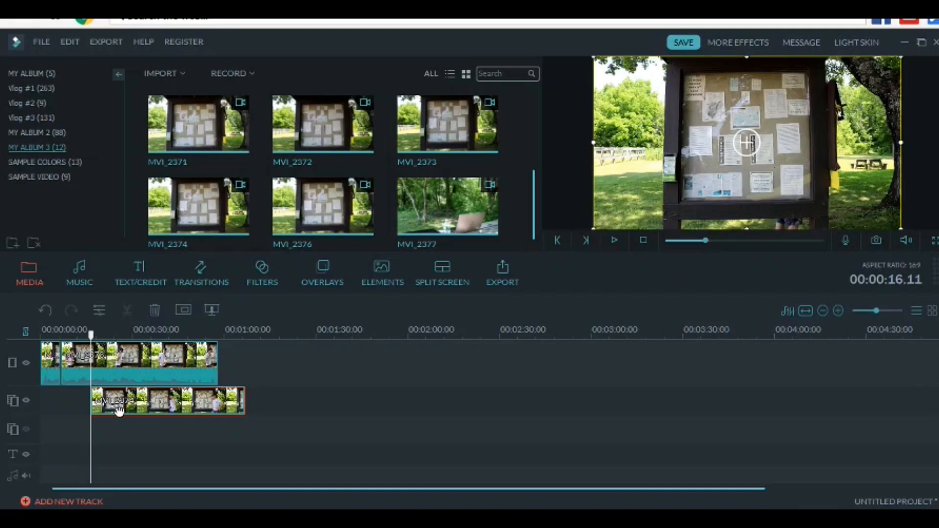
{"action": "left_click_drag", "start_coordinate": [117, 407], "coordinate": [75, 405]}
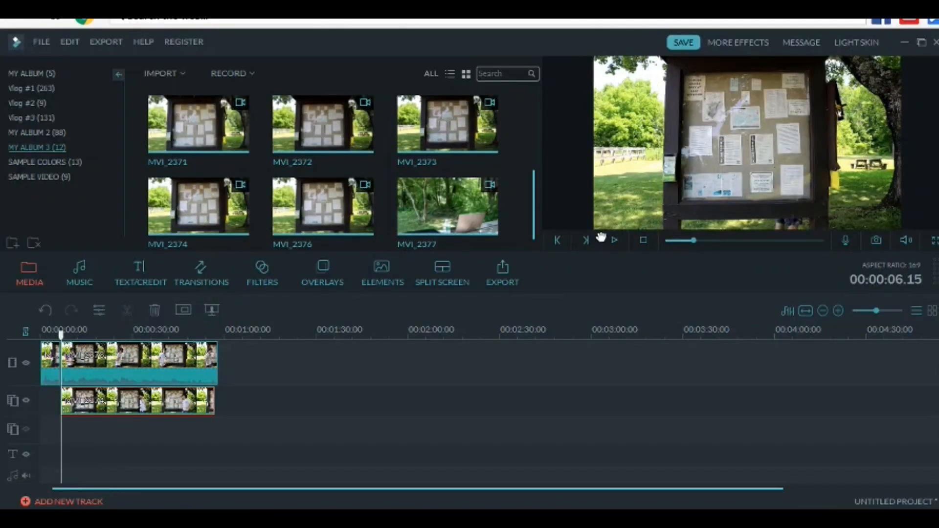
Cut off the overlay clip's opening before 00:00:08.11 and move the remaining part to start at 00:00:06.15.
{"action": "left_click", "coordinate": [613, 240]}
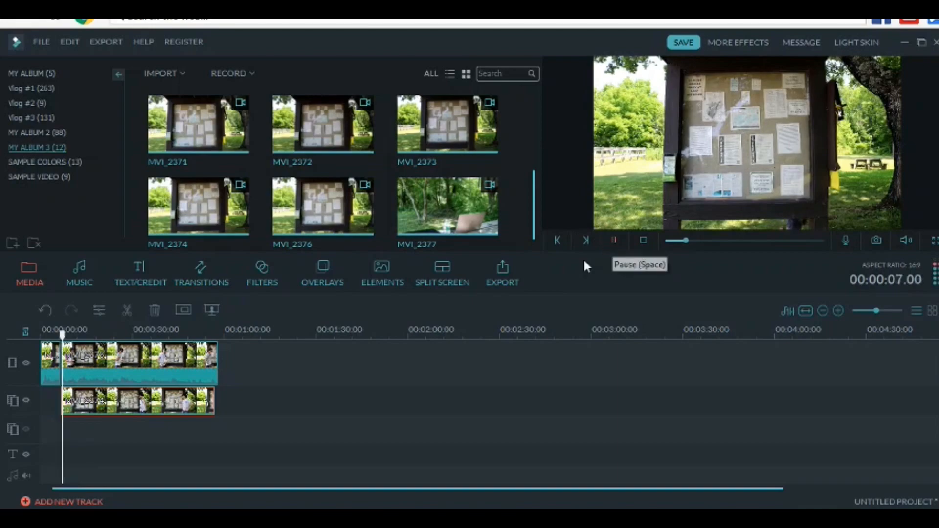
{"action": "left_click", "coordinate": [611, 239]}
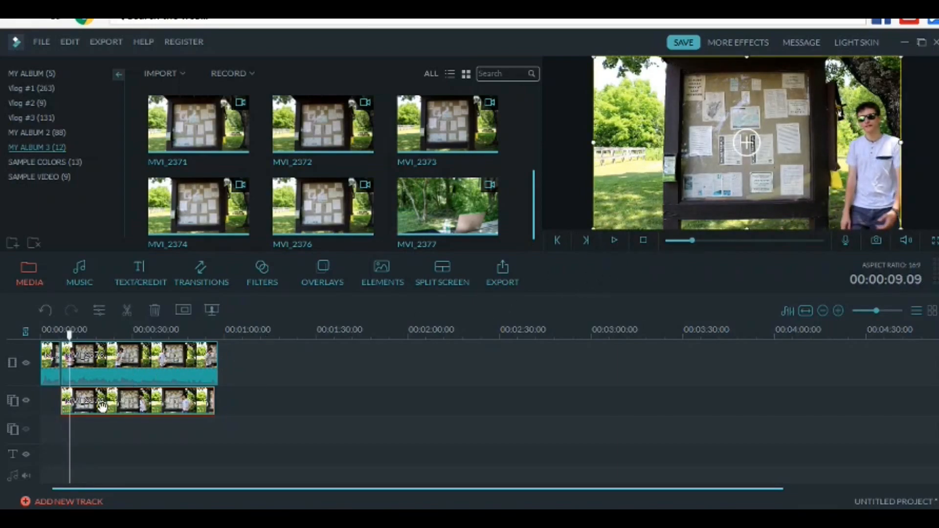
{"action": "left_click", "coordinate": [67, 332]}
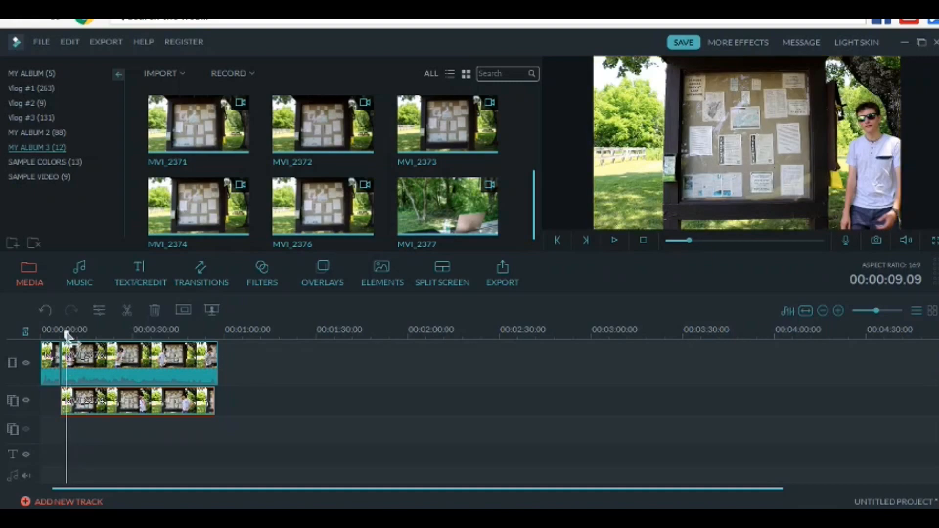
{"action": "left_click", "coordinate": [131, 315]}
{"action": "left_click", "coordinate": [65, 405]}
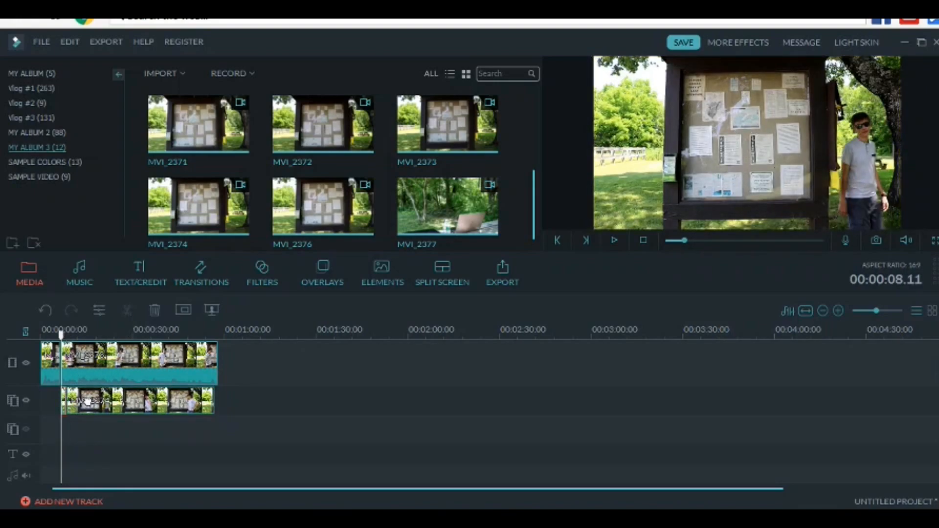
{"action": "left_click_drag", "start_coordinate": [74, 404], "coordinate": [89, 409]}
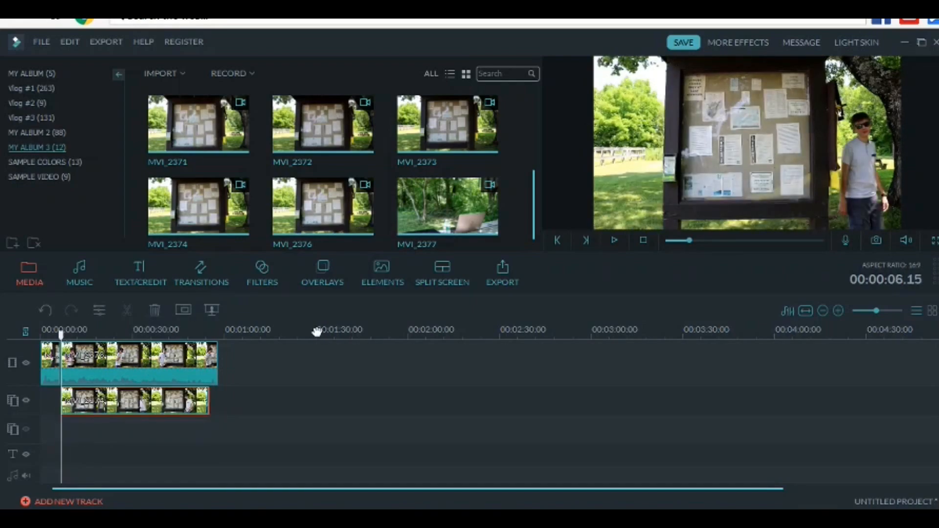
Preview the overlay clip and apply the mask that keeps only its right half in the PIP editor.
{"action": "left_click", "coordinate": [614, 239]}
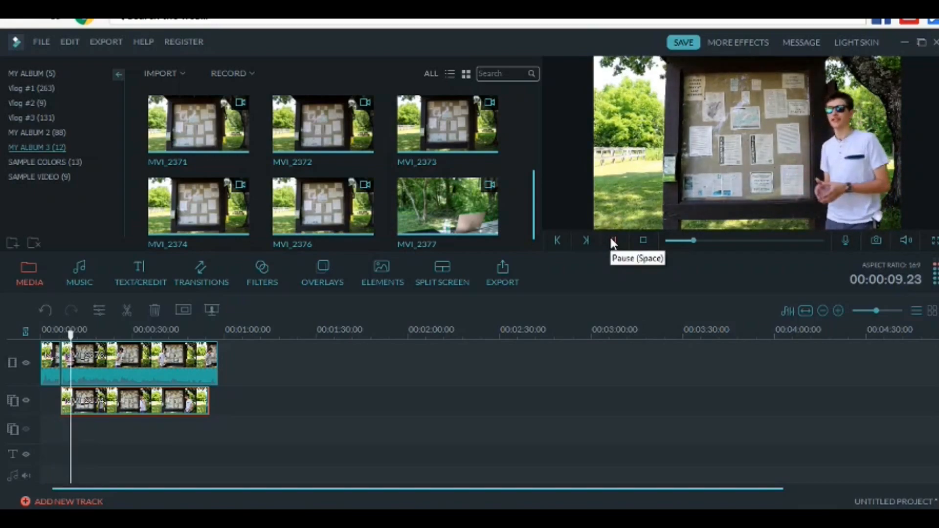
{"action": "left_click", "coordinate": [613, 240]}
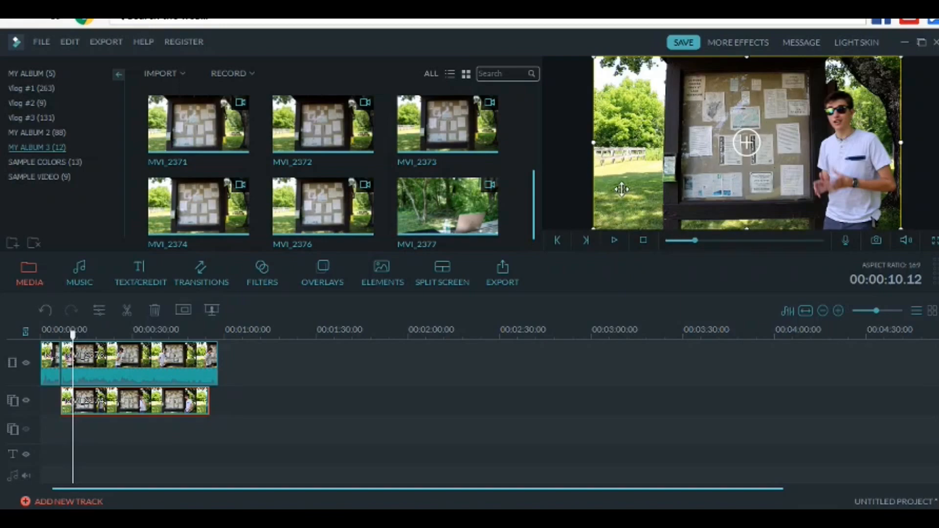
{"action": "left_click", "coordinate": [187, 313]}
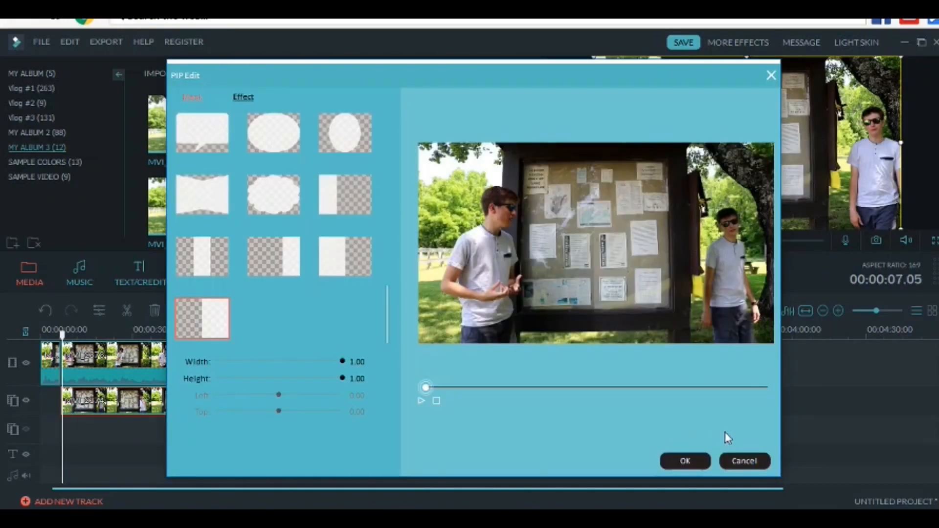